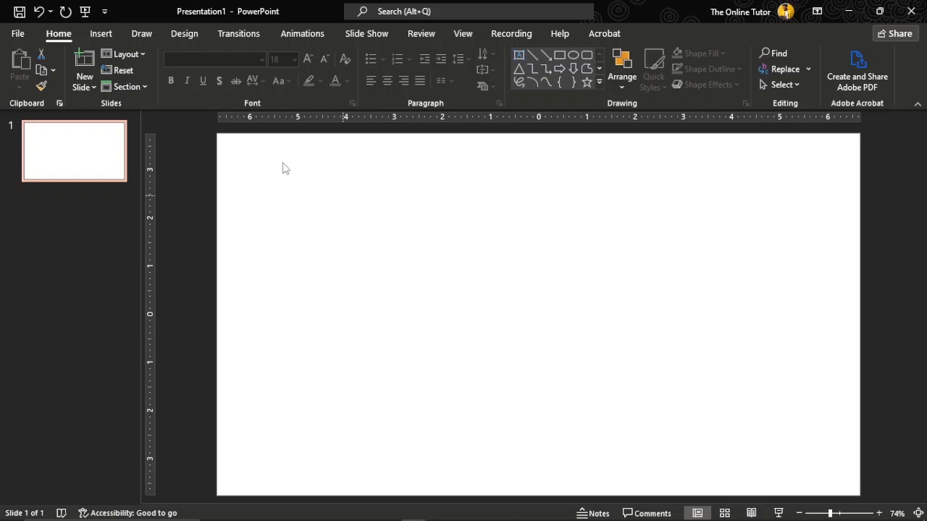
- Add a new slide with the Title and Content layout
click(91, 87)
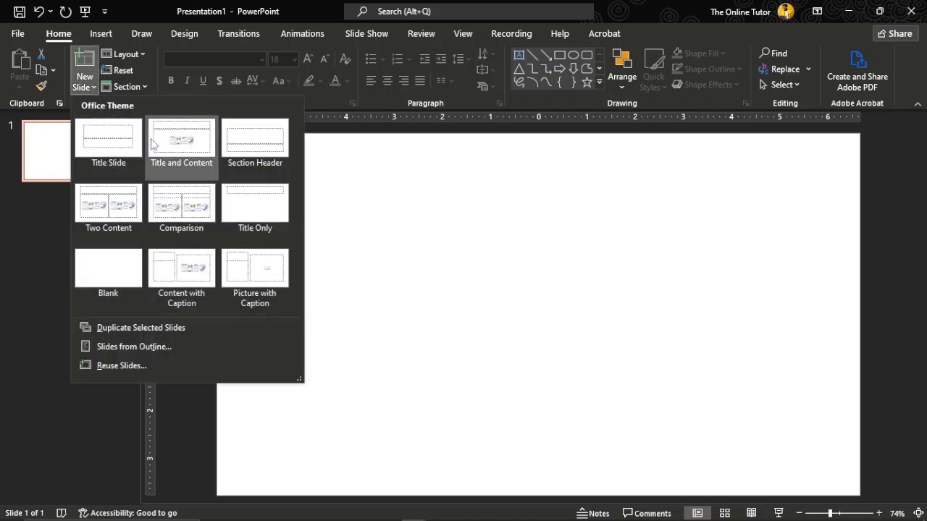
click(248, 155)
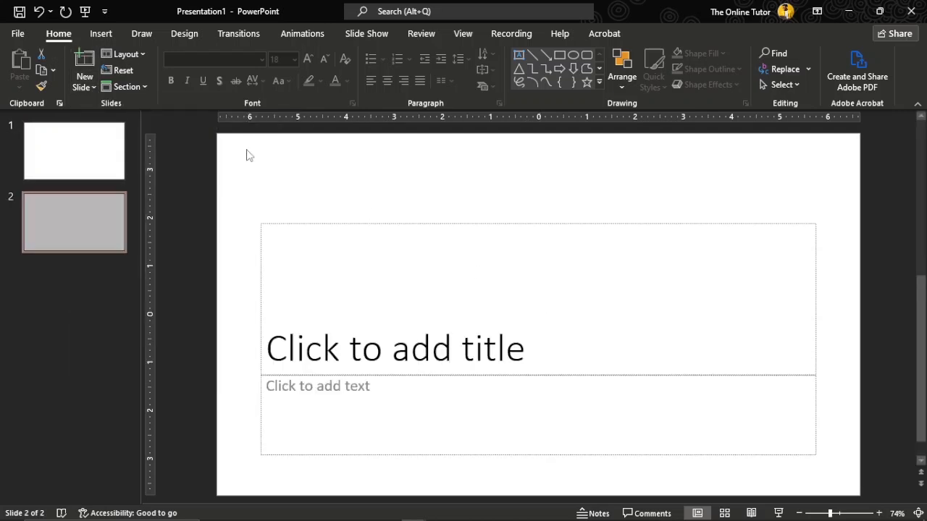
- Move the title placeholder higher on the new slide
click(391, 355)
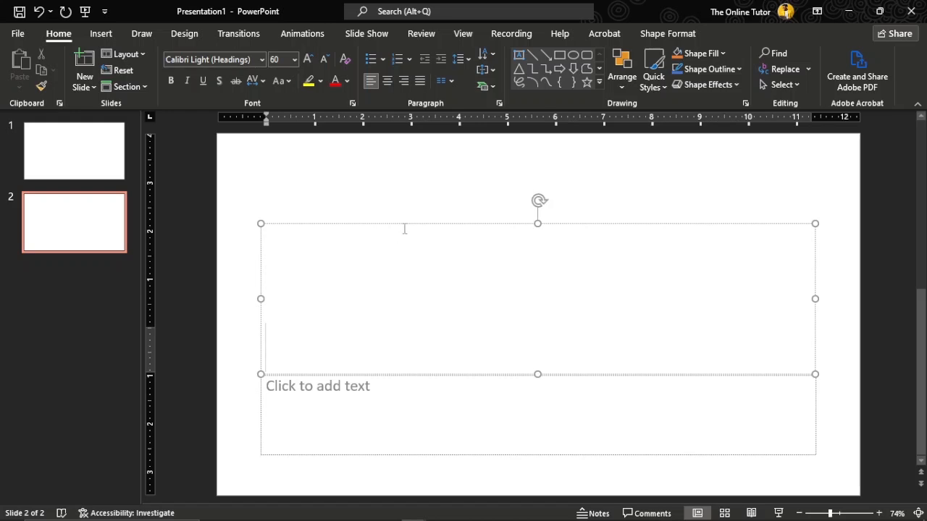
drag(403, 223, 405, 188)
click(410, 298)
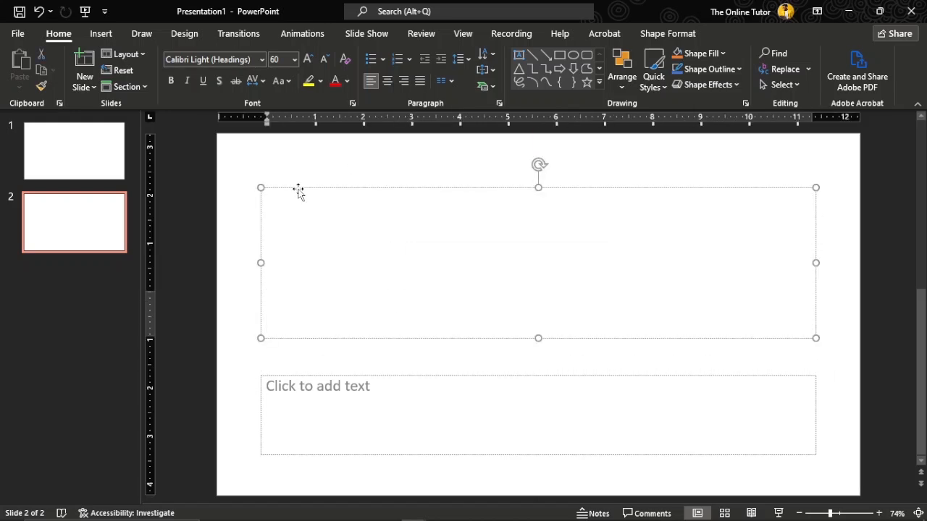
- Delete the title placeholder from the slide
click(301, 339)
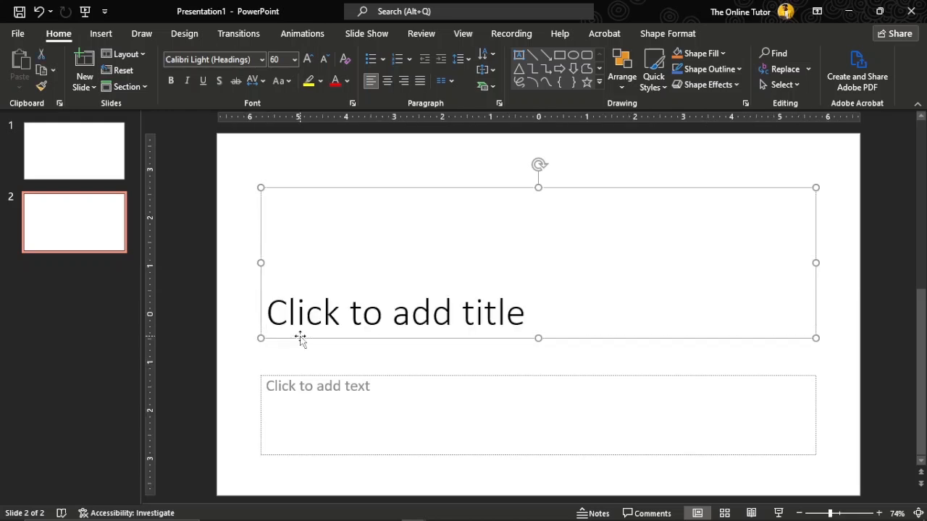
key(Delete)
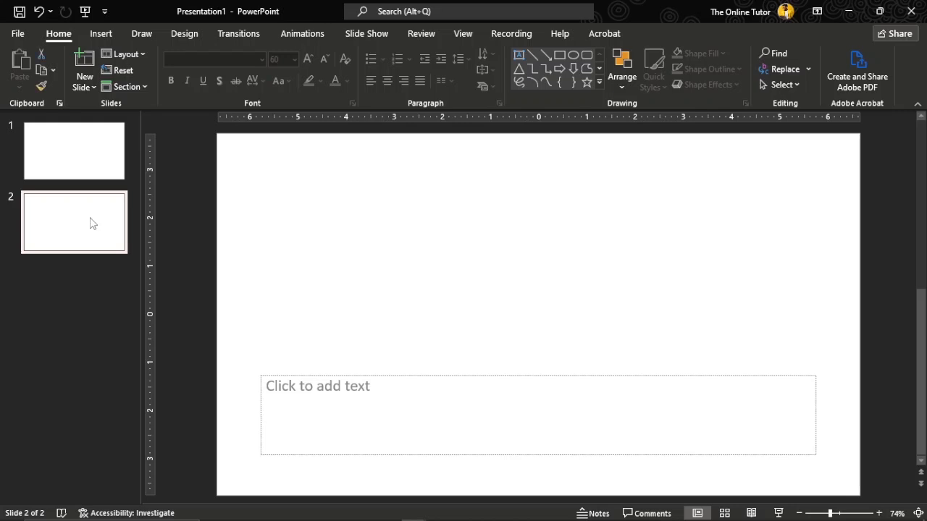
- Delete the second slide from the presentation
click(90, 223)
key(Delete)
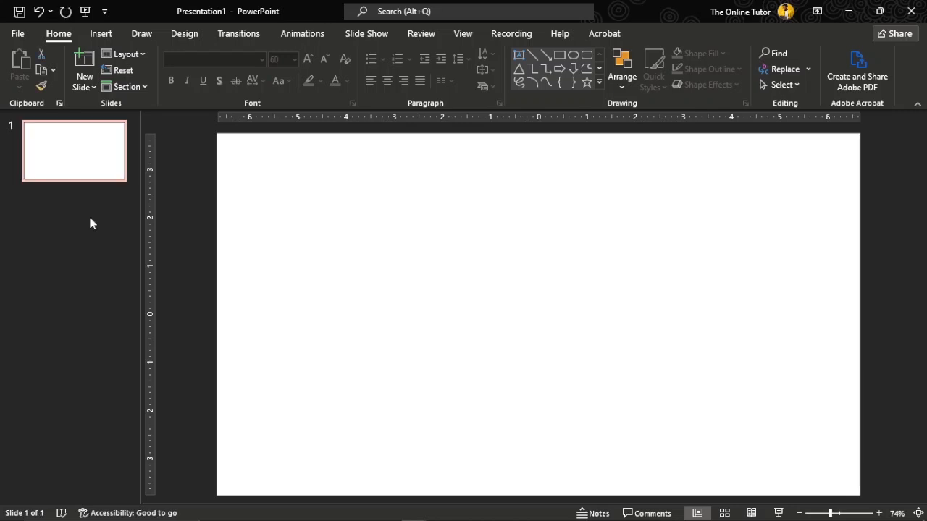
click(99, 34)
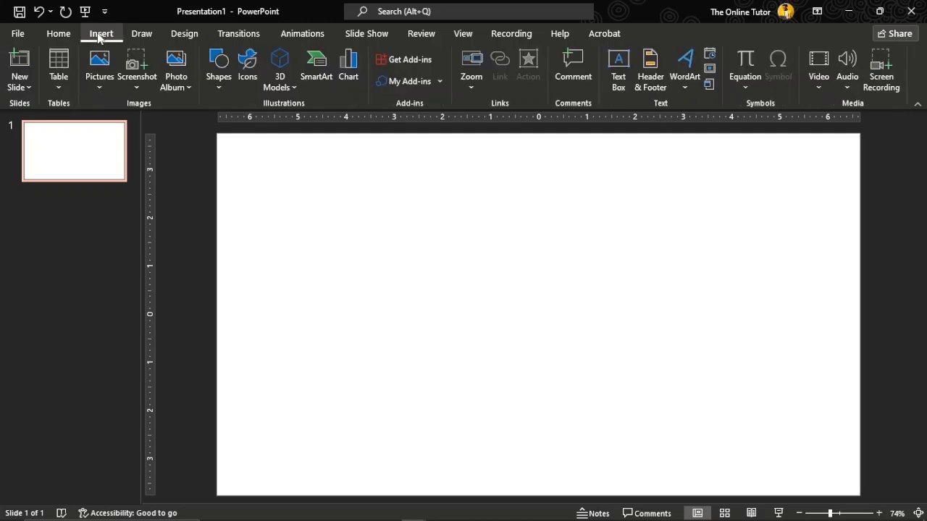
click(24, 88)
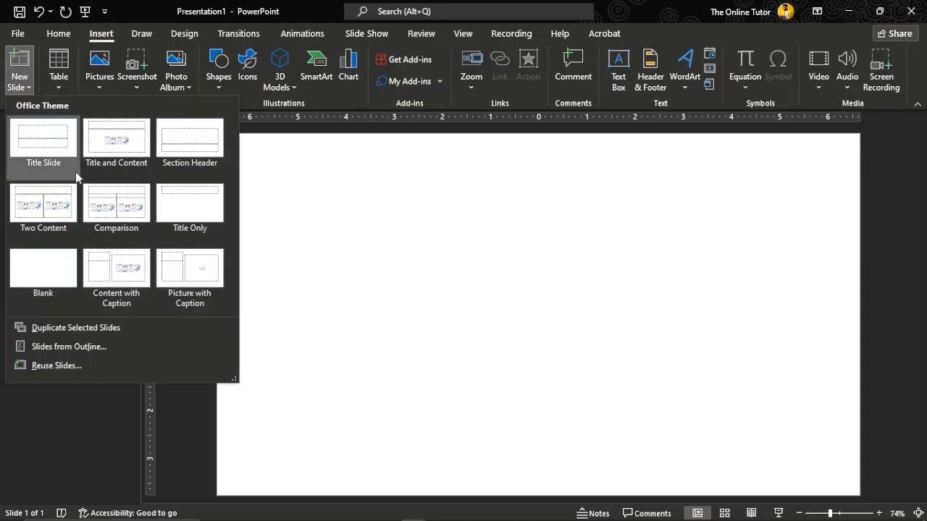
click(60, 86)
click(59, 86)
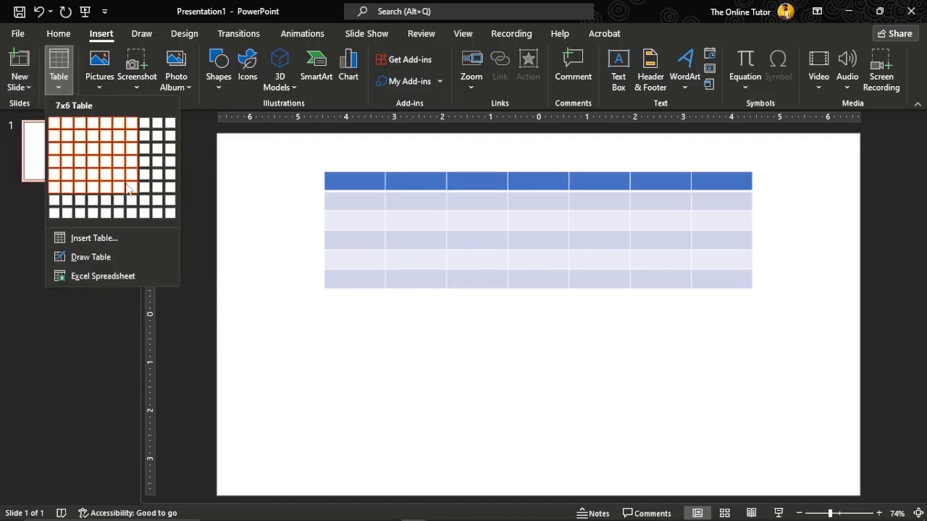
click(100, 87)
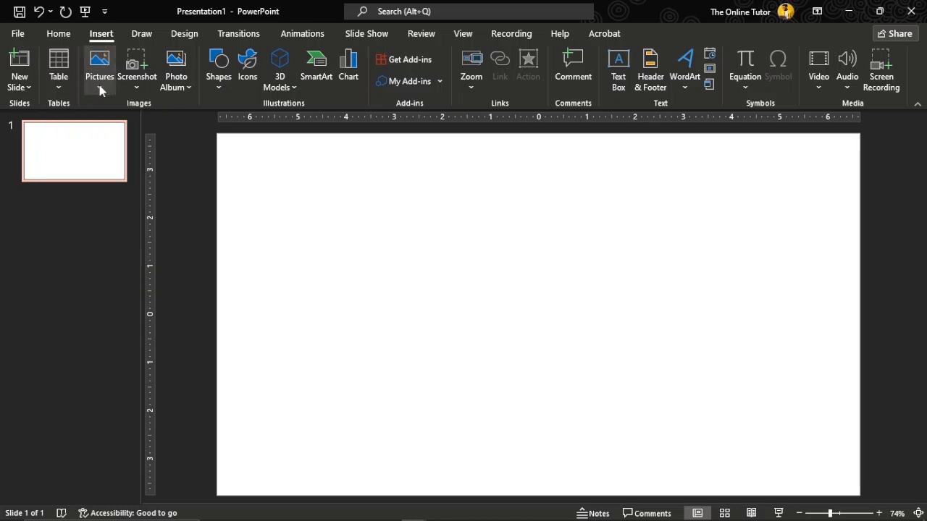
click(102, 90)
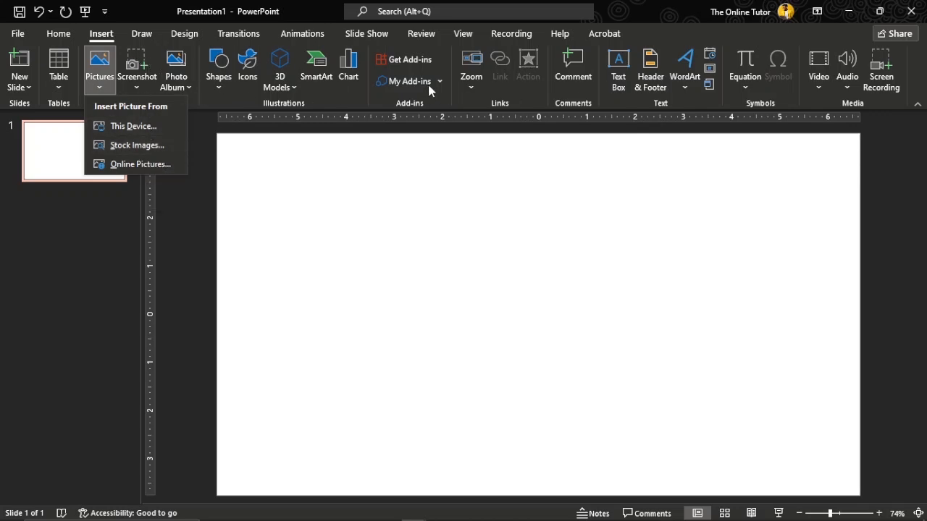
click(357, 193)
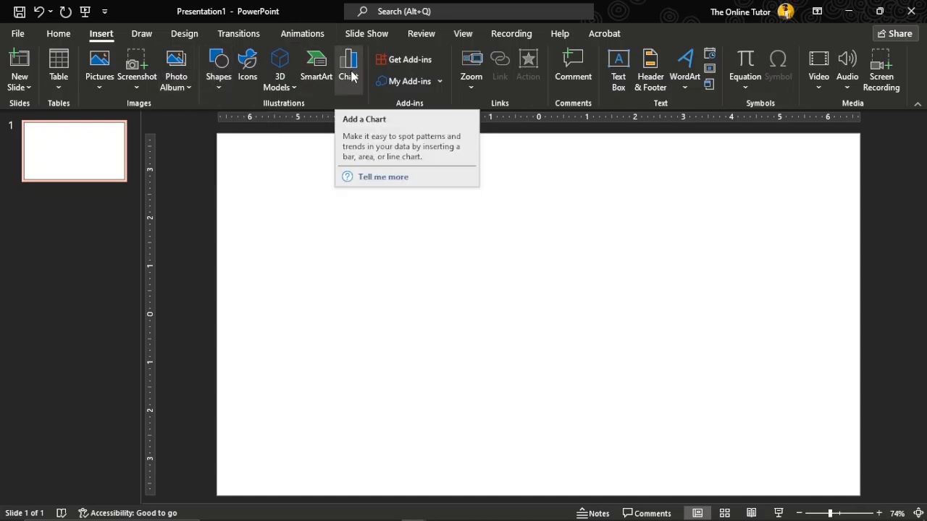
- Draw a text box in the slide's lower right area and type HHFGUHLIFGI
click(619, 76)
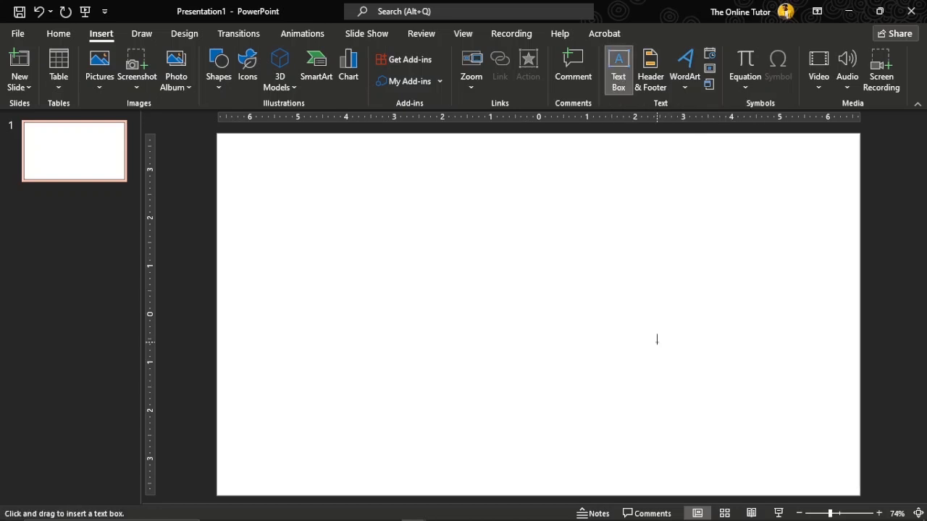
drag(651, 338, 839, 482)
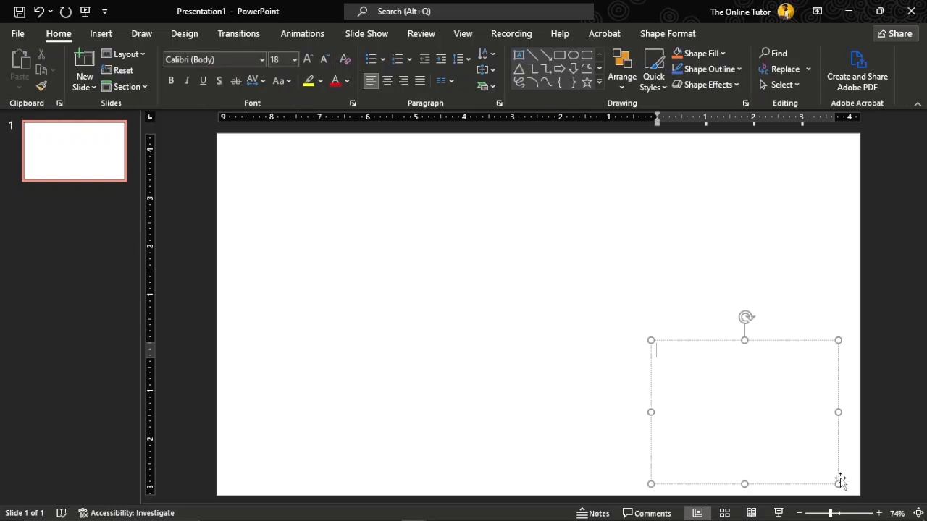
text(HHFGUHLIFGI)
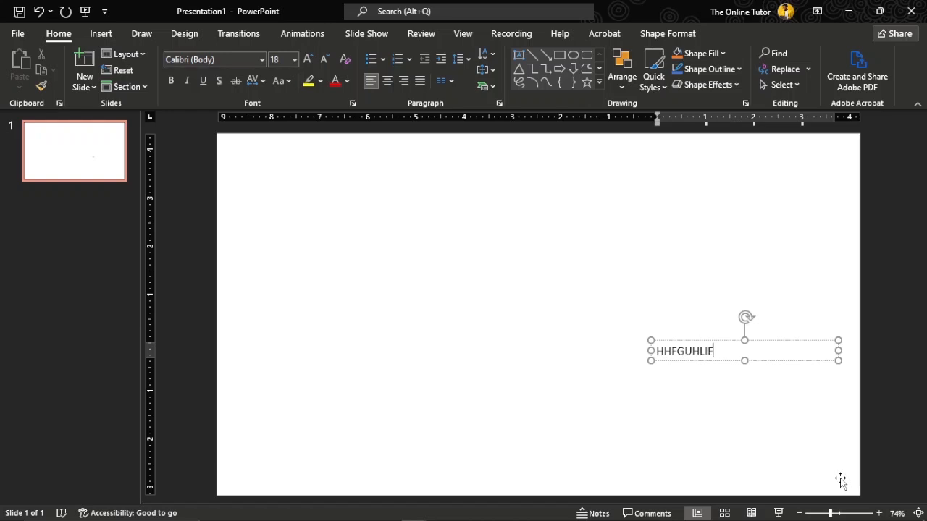
- Erase the typed text and move the empty text box toward the slide's upper left
key(BackSpace)
key(BackSpace)
key(BackSpace)
key(BackSpace)
key(BackSpace)
key(BackSpace)
key(BackSpace)
key(BackSpace)
key(BackSpace)
key(BackSpace)
key(BackSpace)
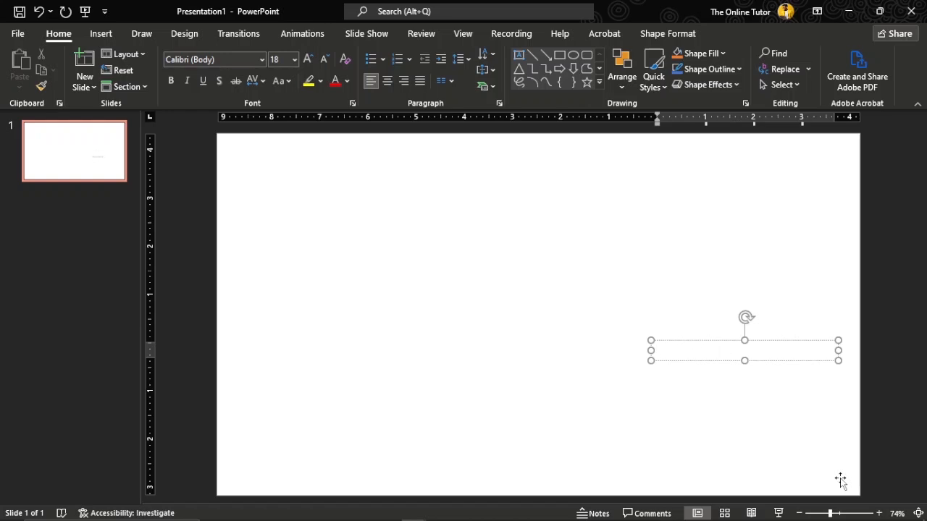
key(Caps_Lock)
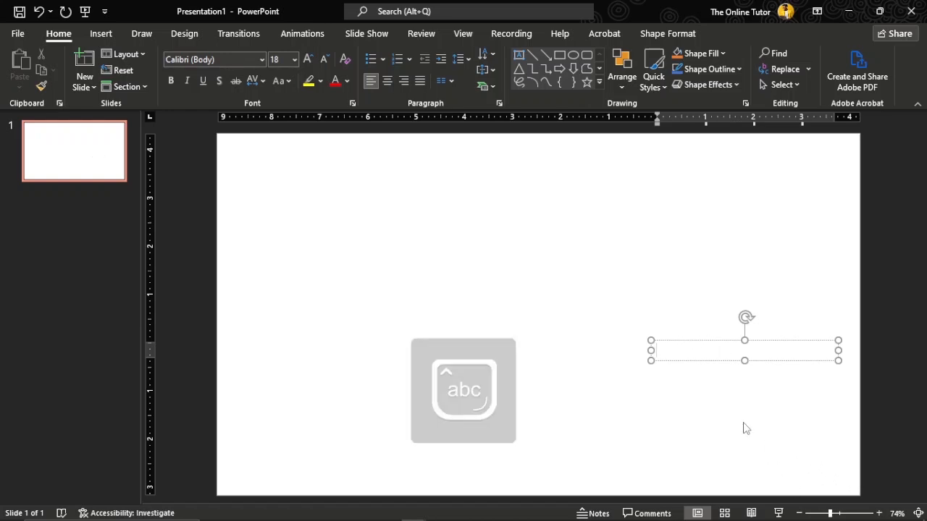
drag(705, 362, 424, 221)
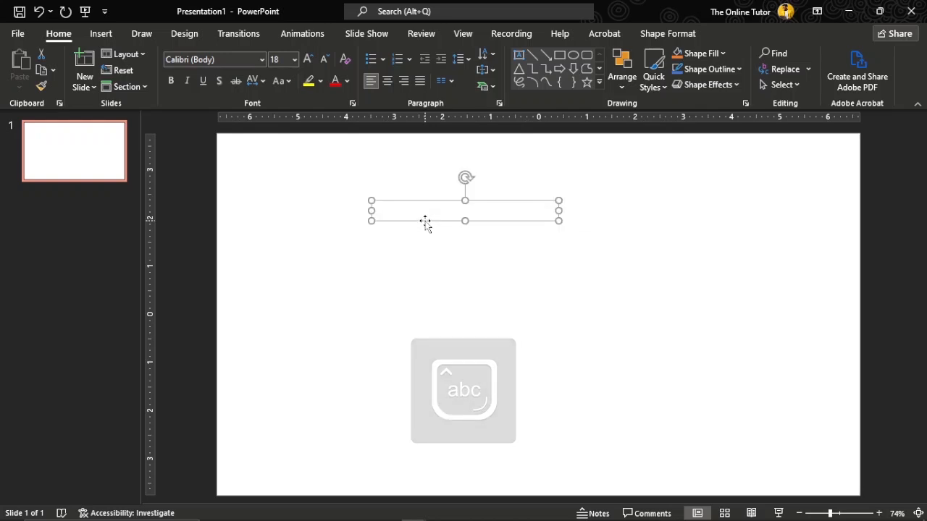
- Draw a large new text box across the middle of the slide
click(100, 34)
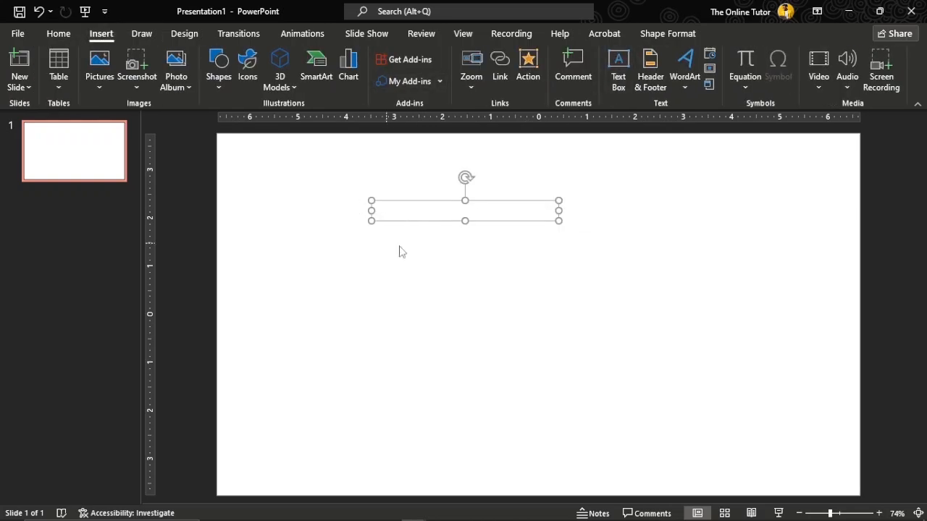
click(620, 66)
drag(383, 257, 767, 448)
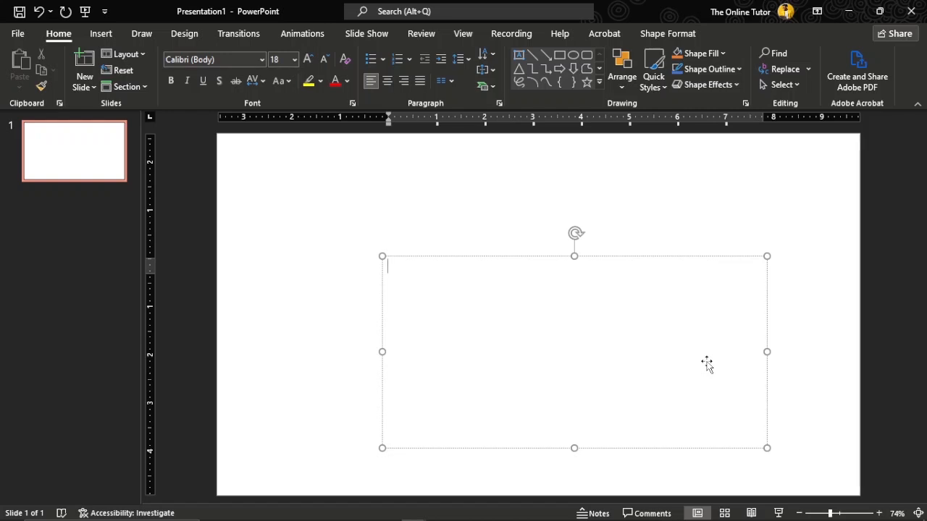
- Fill the text box with sample paragraphs by entering =lorem()
text(=)
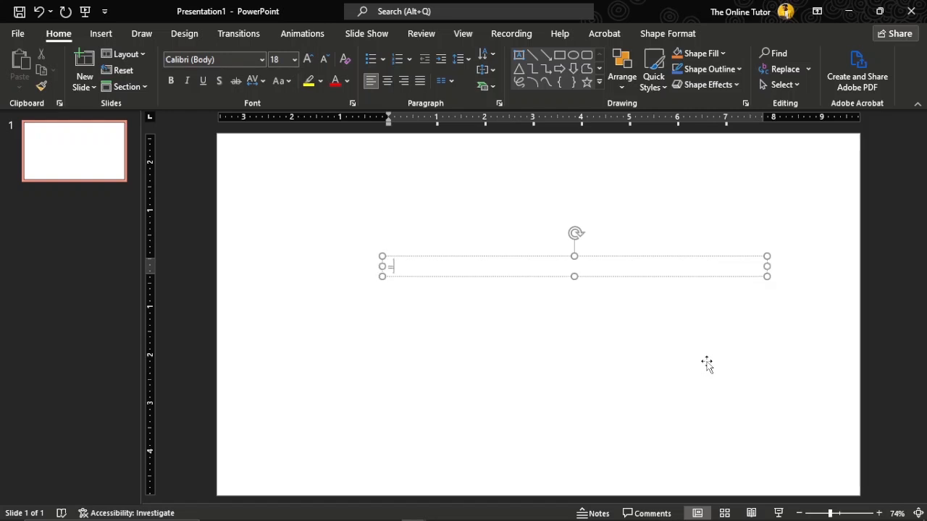
text(lorem())
key(Return)
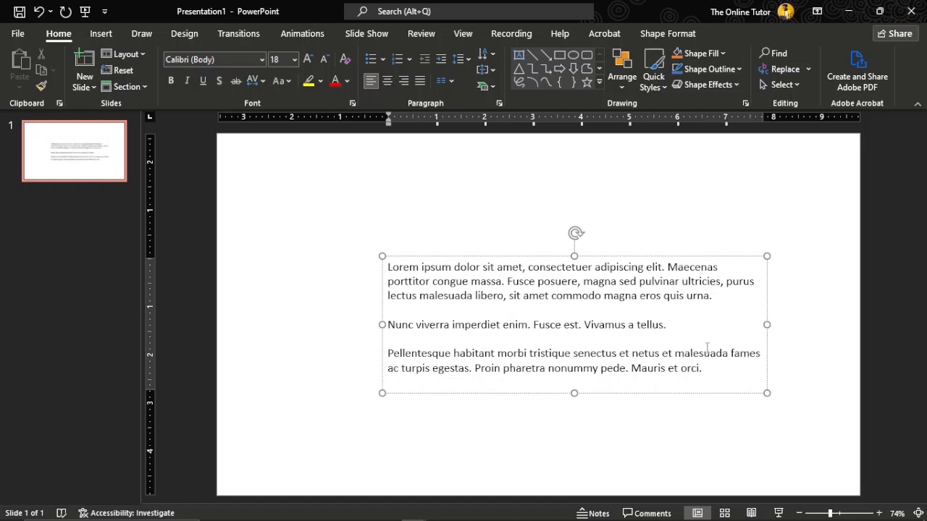
- Reposition the text box nearer the centre of the slide
drag(470, 395, 357, 343)
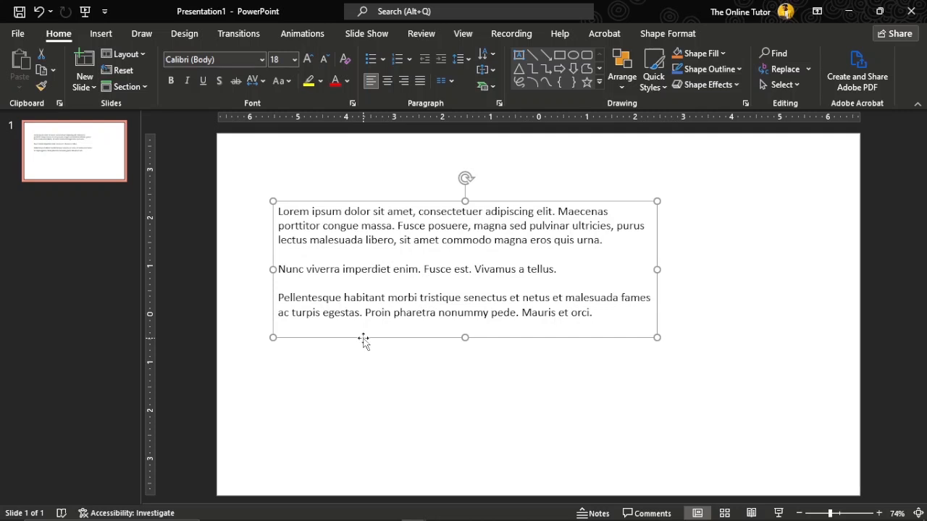
drag(363, 339, 425, 366)
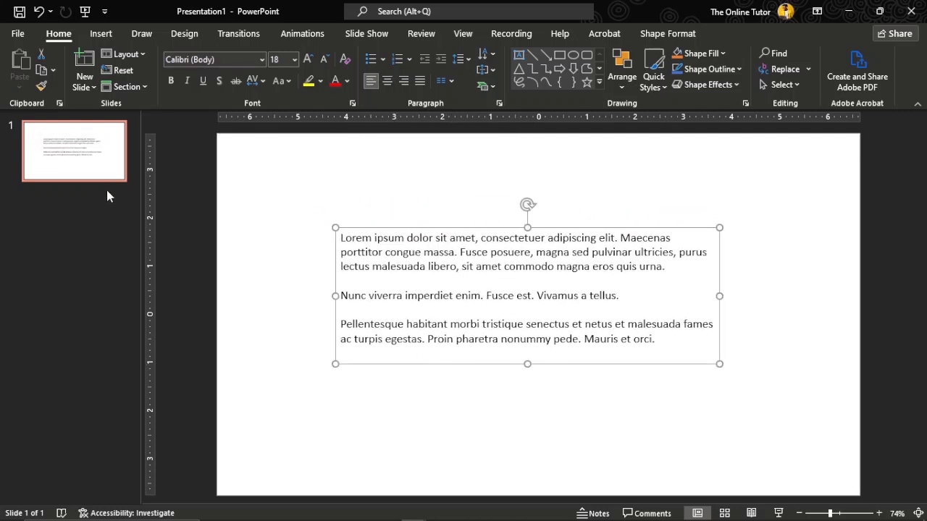
- Toggle the ruler off and back on and switch on gridlines
click(463, 36)
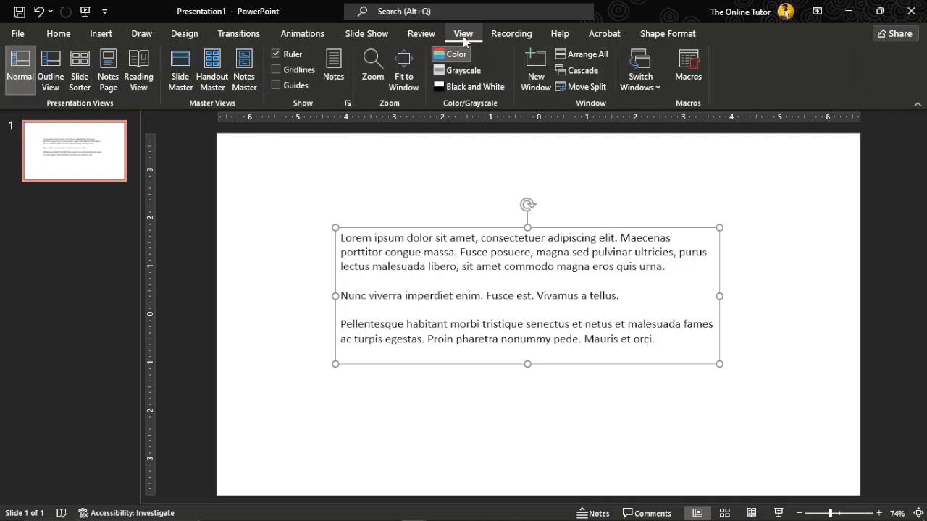
click(276, 55)
click(276, 55)
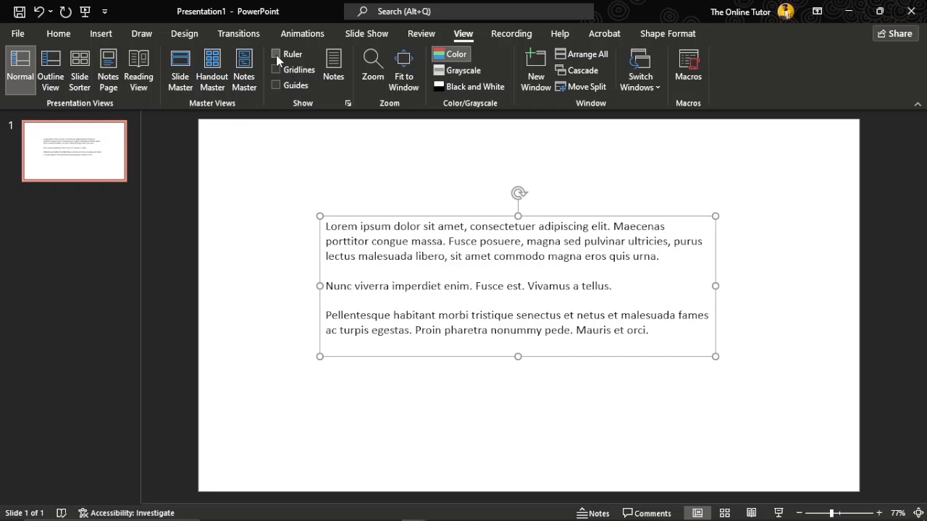
click(275, 54)
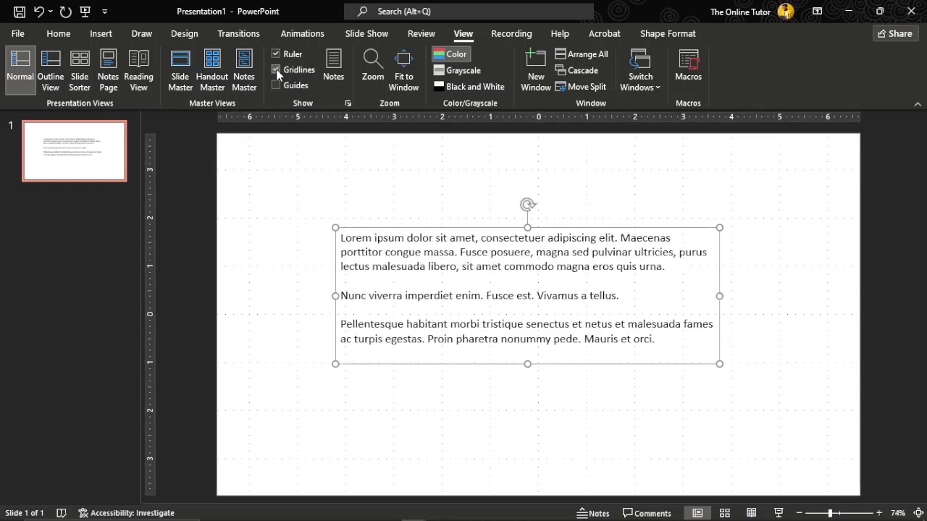
- Turn on guides and move the text box toward the slide's lower right
click(276, 85)
click(406, 236)
drag(397, 228, 564, 300)
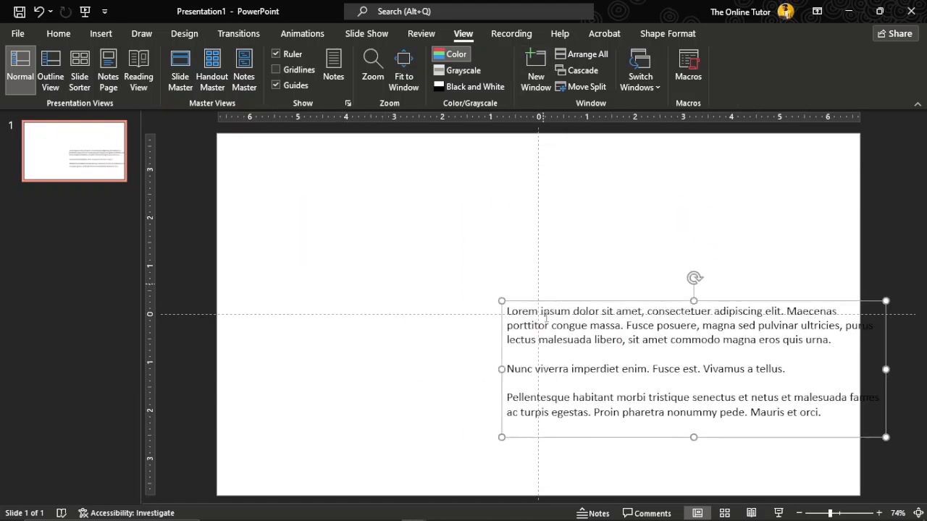
- Move the vertical guide to the slide's left margin and place a copy at the right margin
drag(539, 194, 248, 207)
drag(248, 207, 829, 211)
- Delete the text box and drag the horizontal guide up and then down toward the slide's bottom
key(Delete)
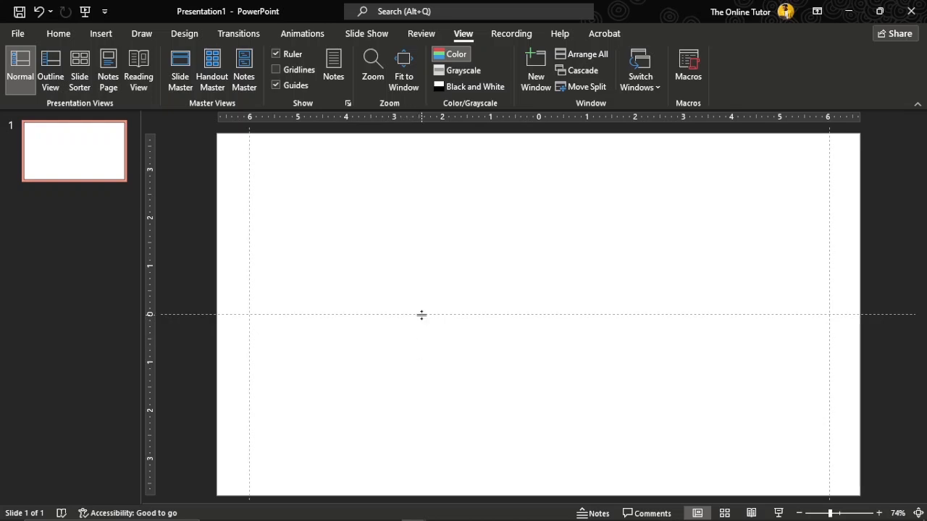
drag(421, 315, 422, 168)
drag(422, 168, 420, 459)
- Show gridlines and hide the guides
click(275, 69)
click(276, 84)
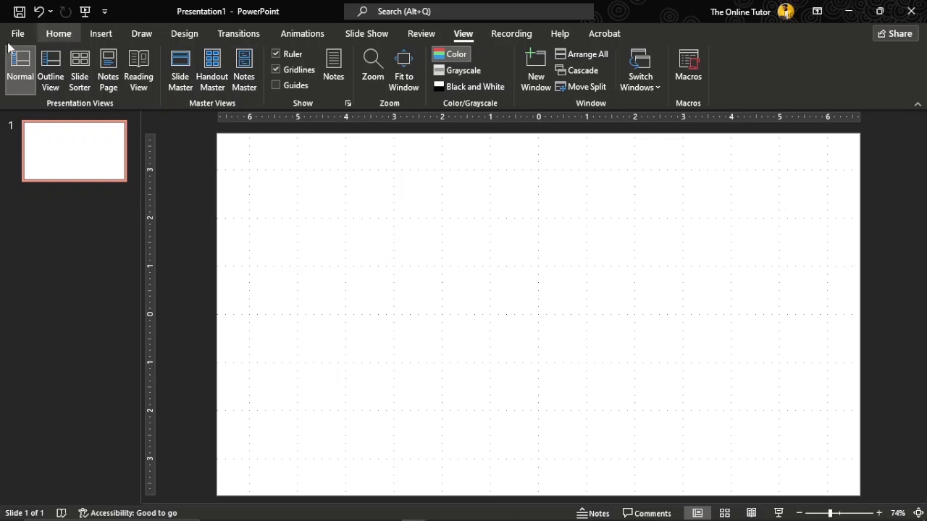
click(57, 35)
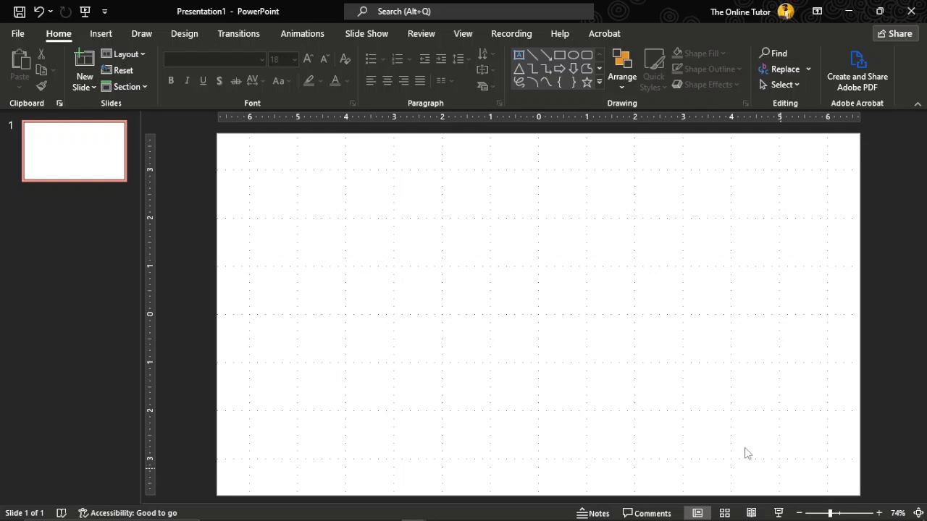
click(464, 35)
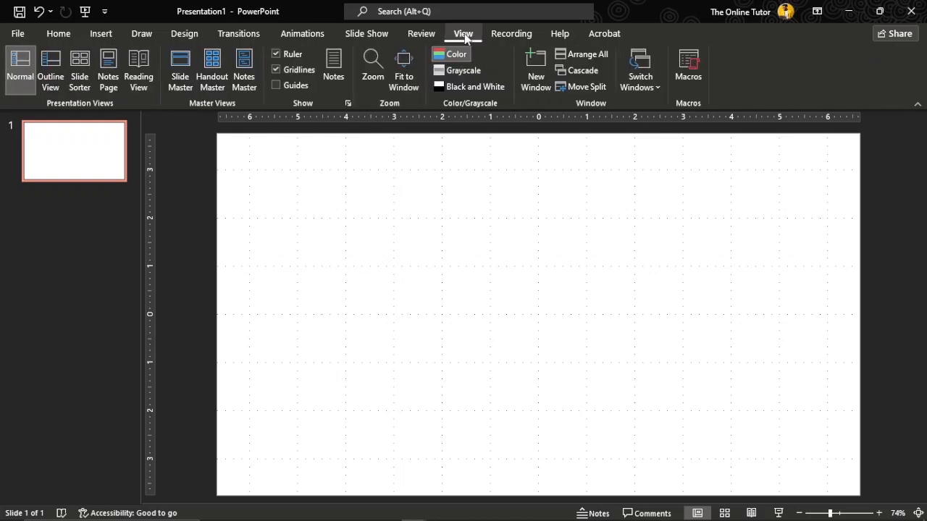
- Open Slide Master view and delete the date, footer and slide number placeholders from the blank layout
click(184, 70)
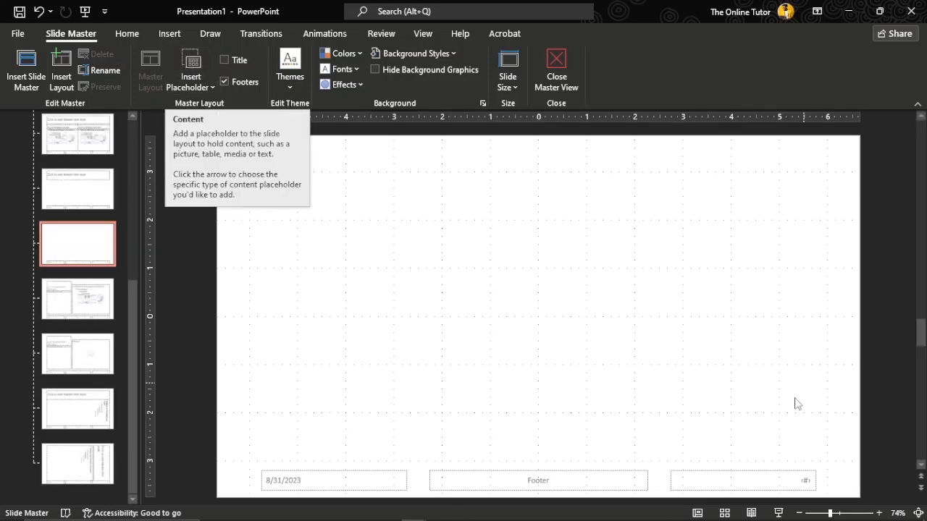
click(603, 469)
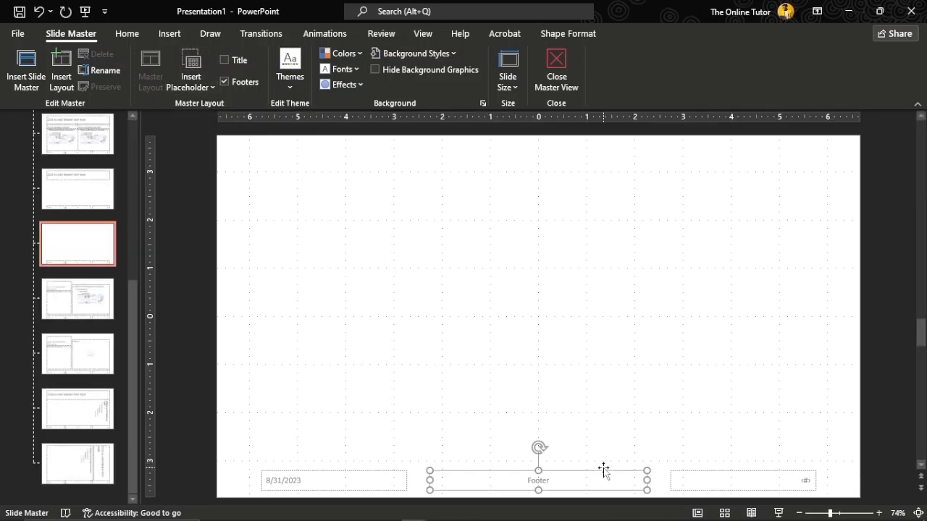
key(Delete)
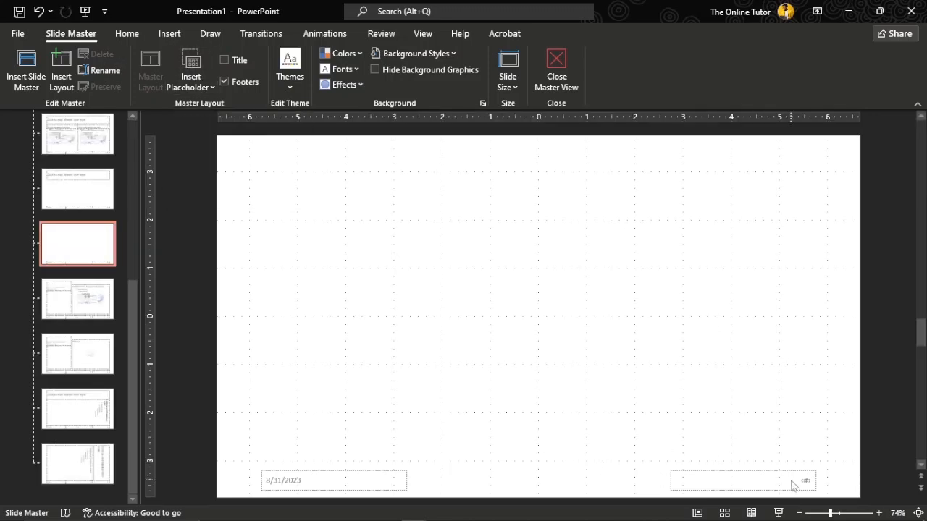
click(325, 470)
key(Delete)
click(709, 475)
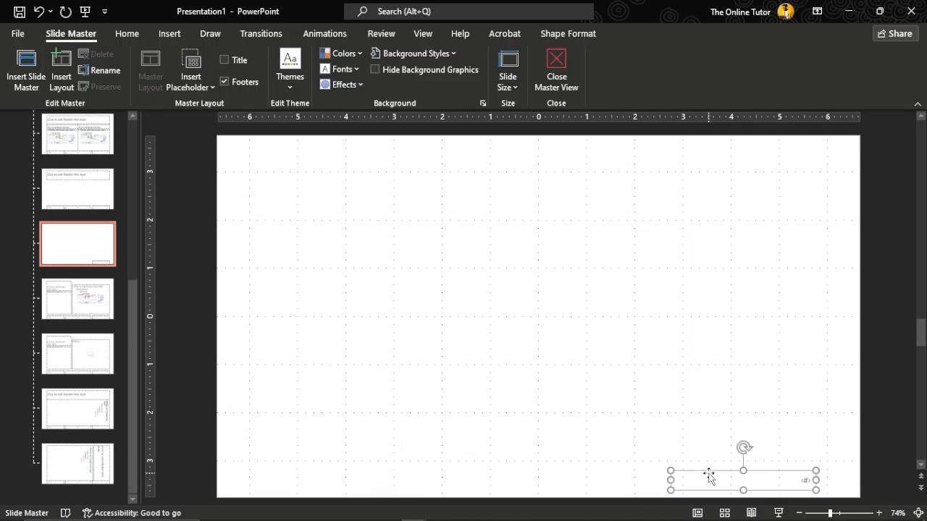
key(Delete)
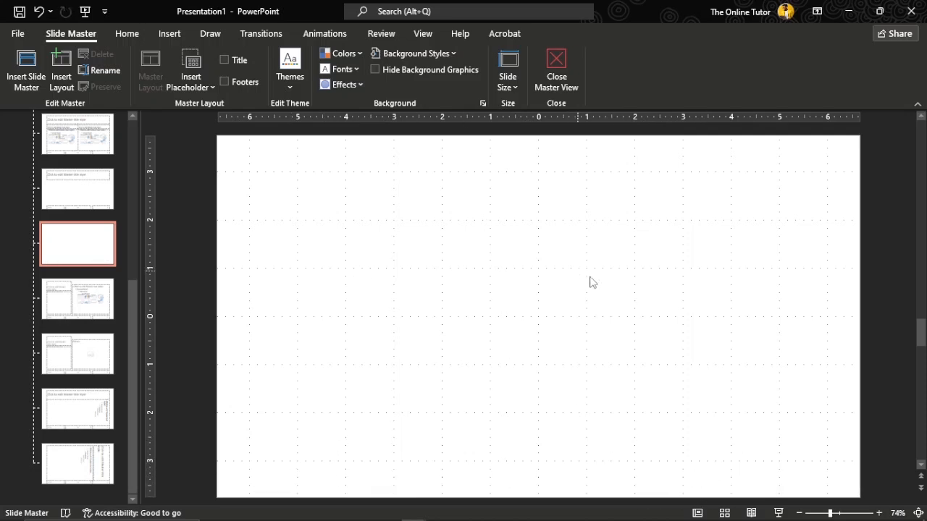
- Switch to the Fun Excursion Template presentation, open slide 2 and hide its gridlines
key(alt+Tab)
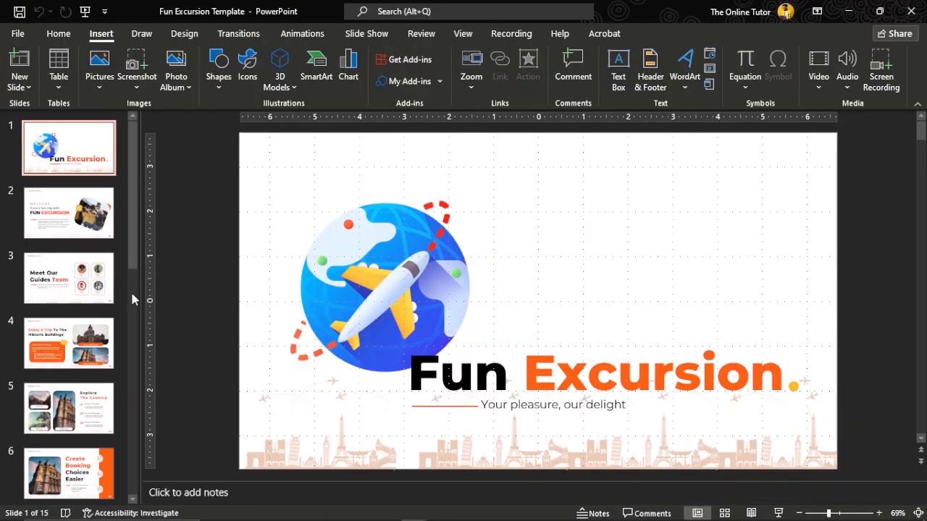
click(91, 218)
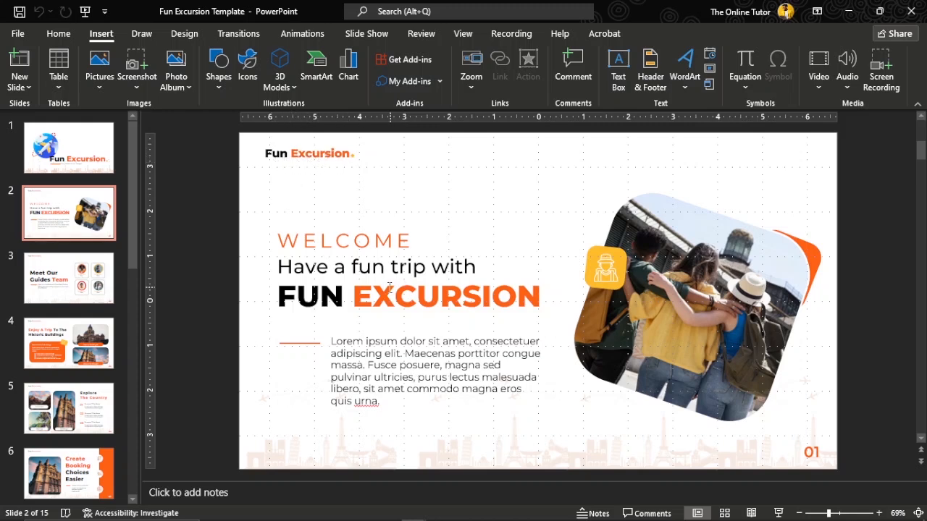
double_click(377, 250)
click(373, 290)
double_click(387, 307)
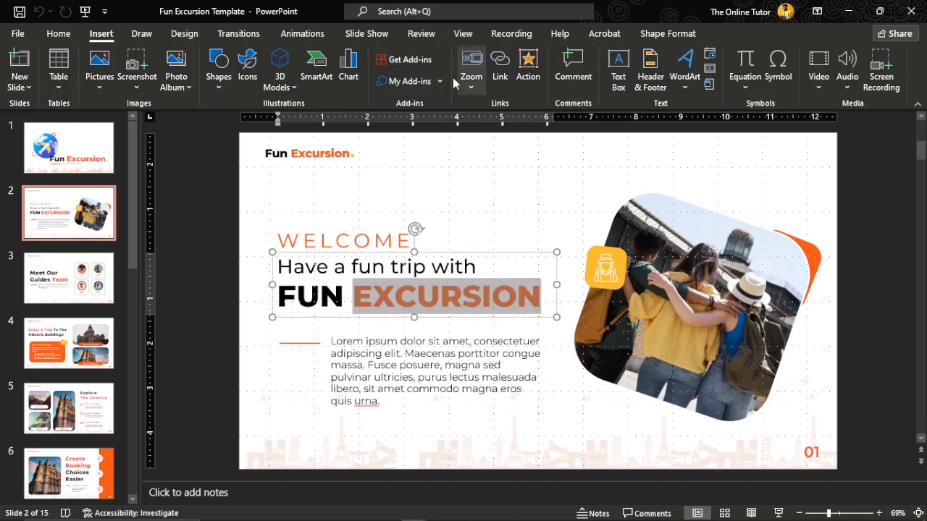
click(462, 34)
click(290, 67)
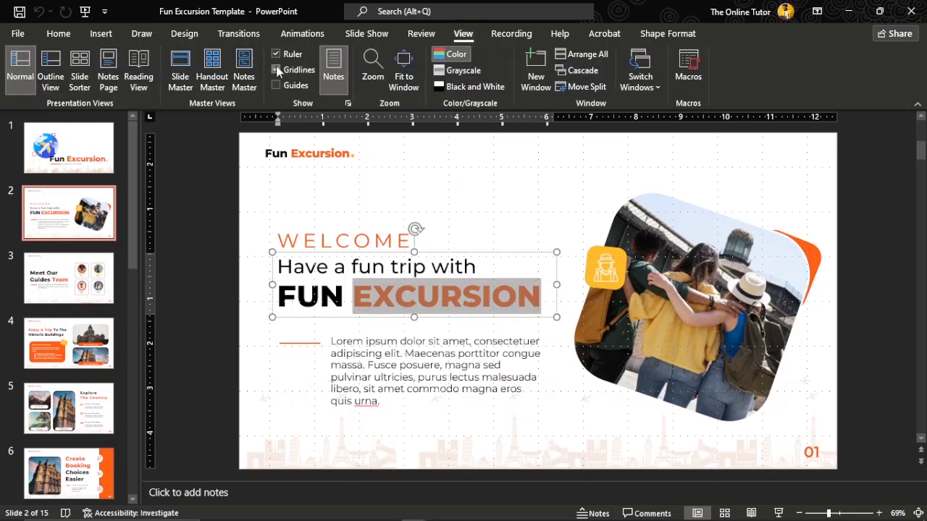
- Inspect the text boxes, picture and icon on slide 2 of the template
click(409, 183)
click(360, 268)
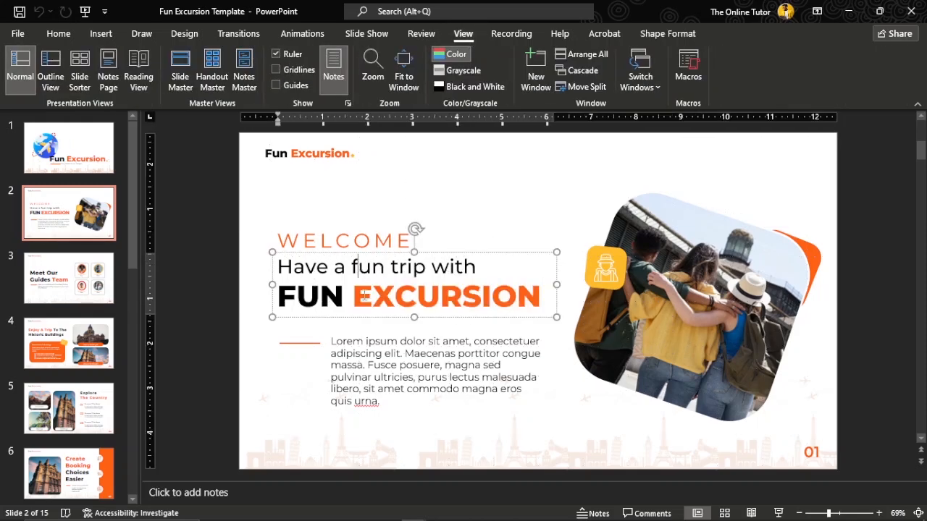
click(342, 233)
click(371, 349)
click(677, 334)
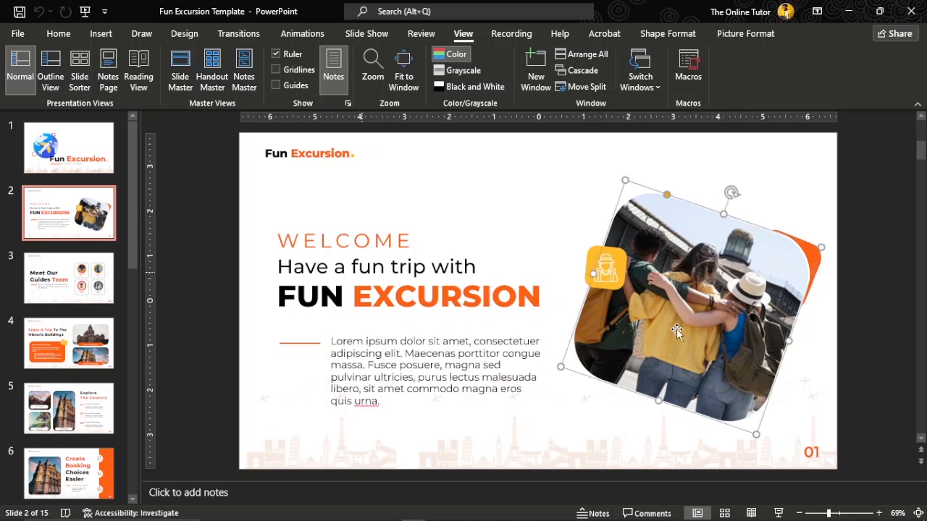
click(607, 286)
click(551, 262)
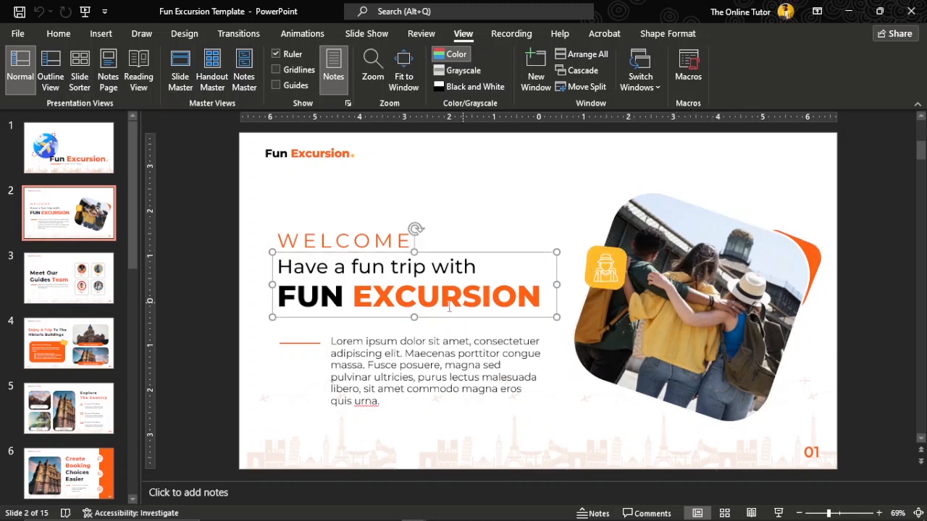
click(320, 348)
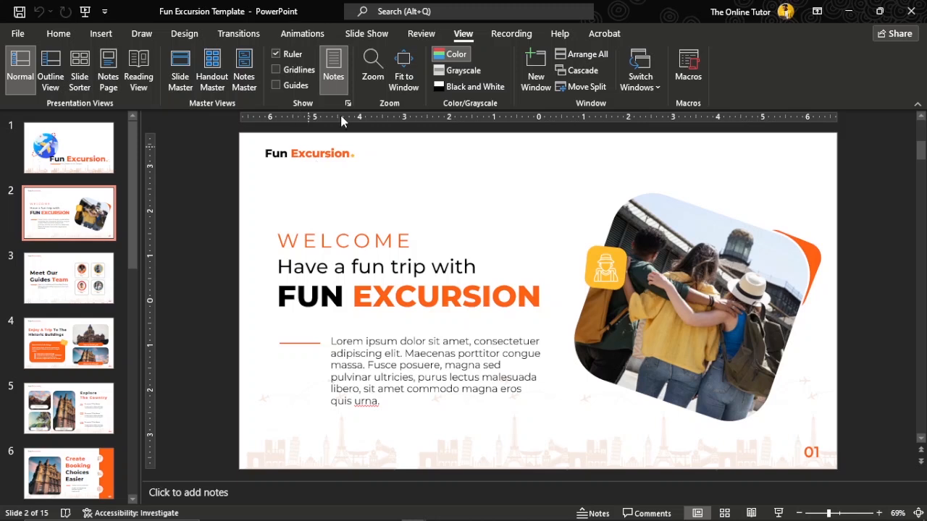
- Open the template's Slide Master view and copy the Fun Excursion logo from its layout
click(180, 62)
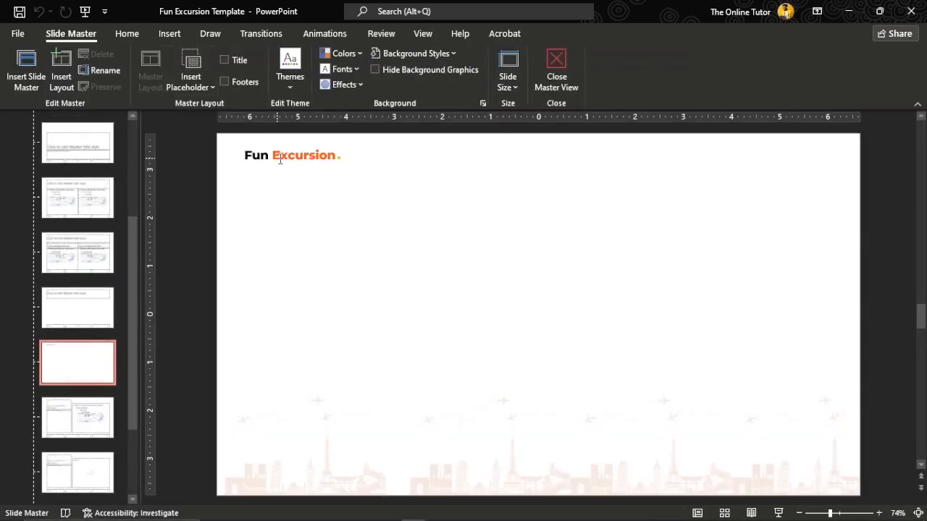
click(280, 156)
click(257, 166)
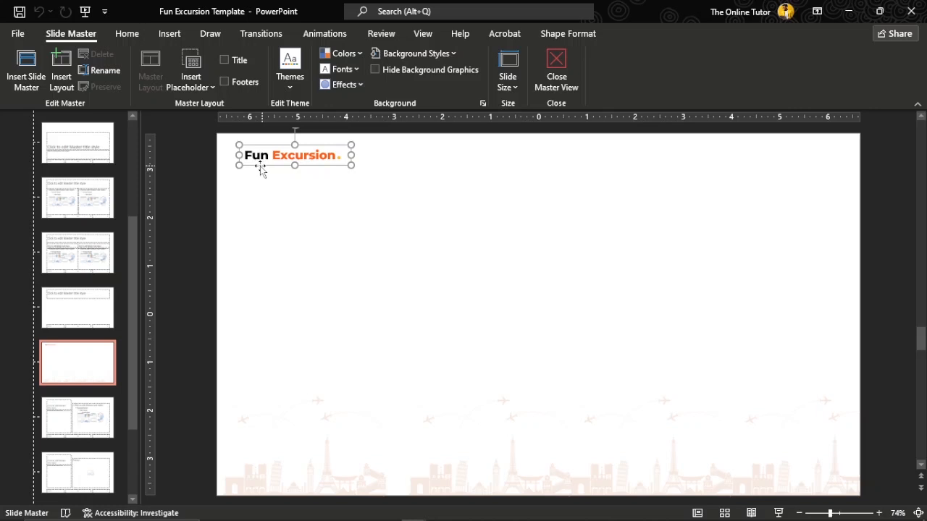
click(127, 36)
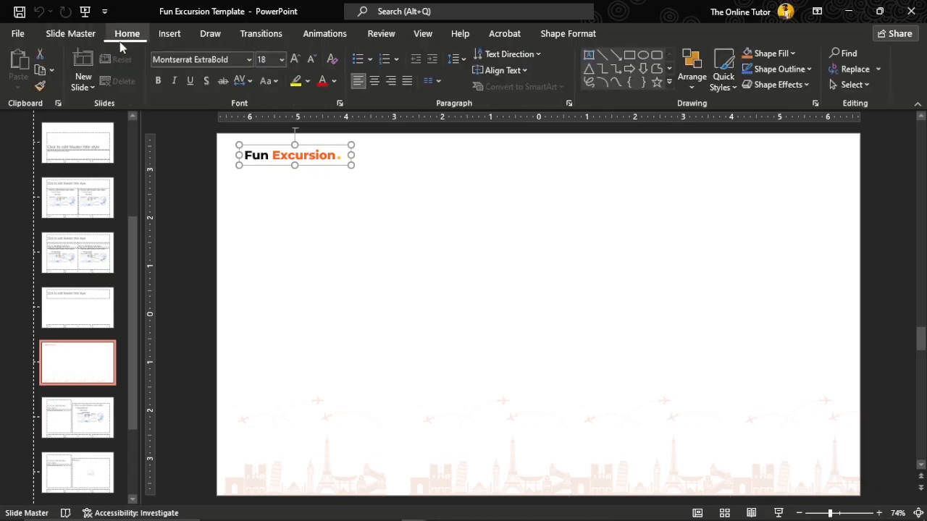
click(43, 68)
- Back in Presentation1's Slide Master view, paste the logo into the blank layout and move it to the lower right corner
key(alt+Tab)
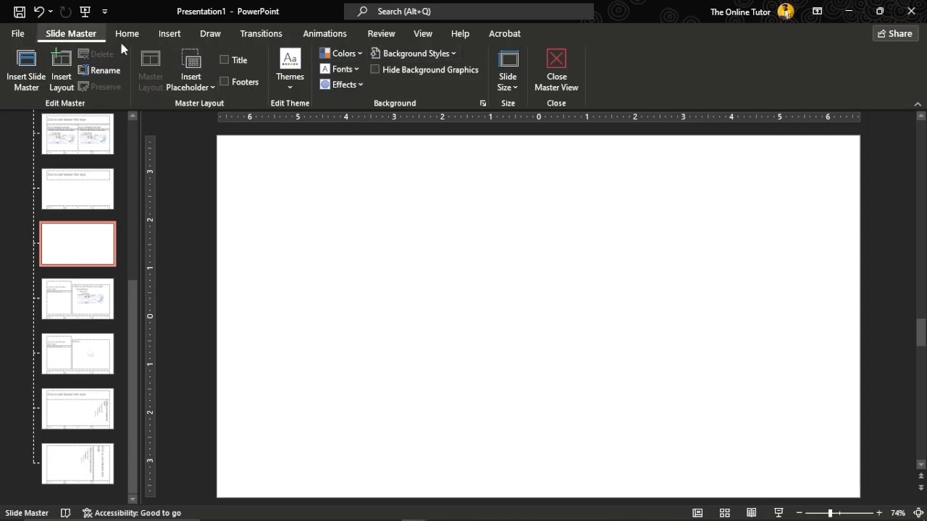
click(562, 61)
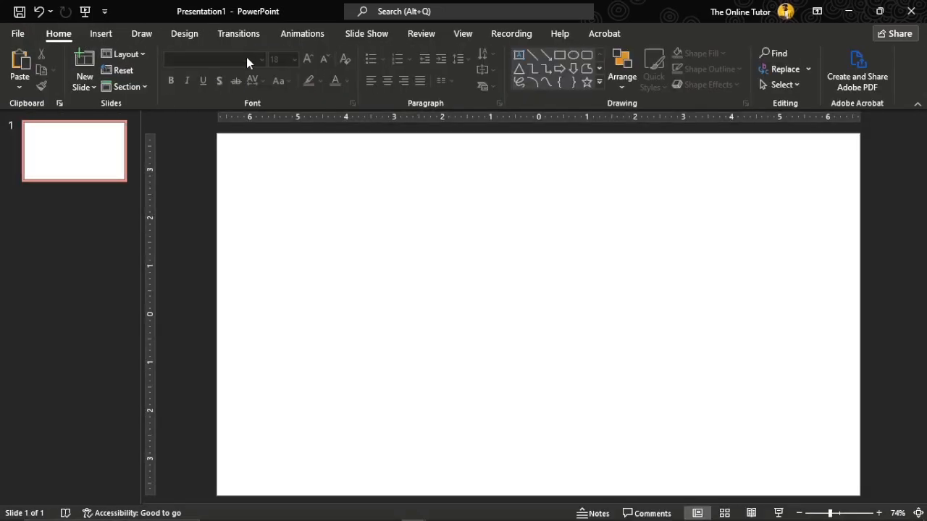
click(463, 34)
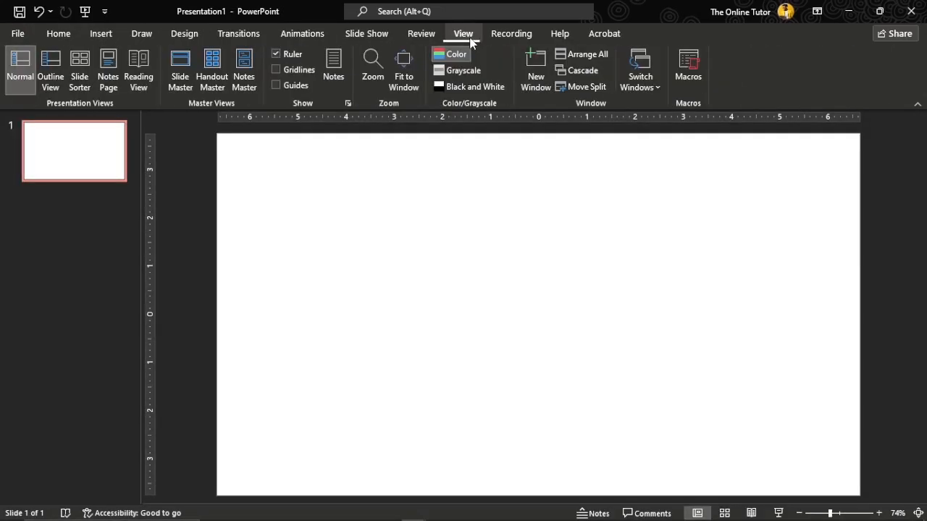
click(187, 69)
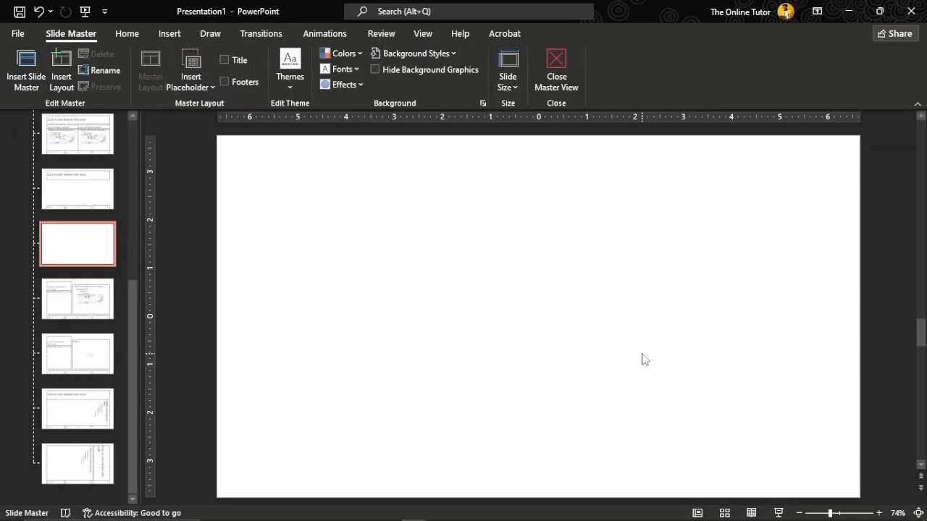
click(125, 34)
click(20, 63)
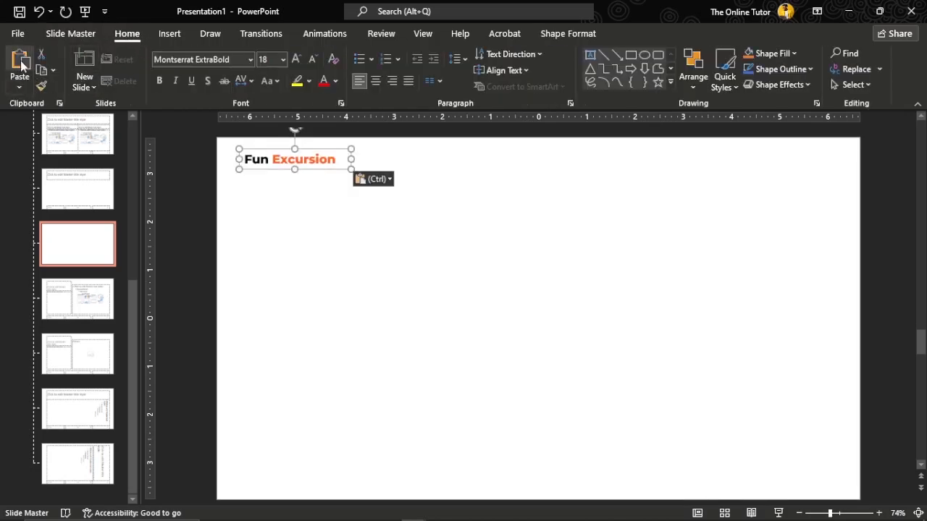
drag(328, 171, 821, 489)
click(612, 382)
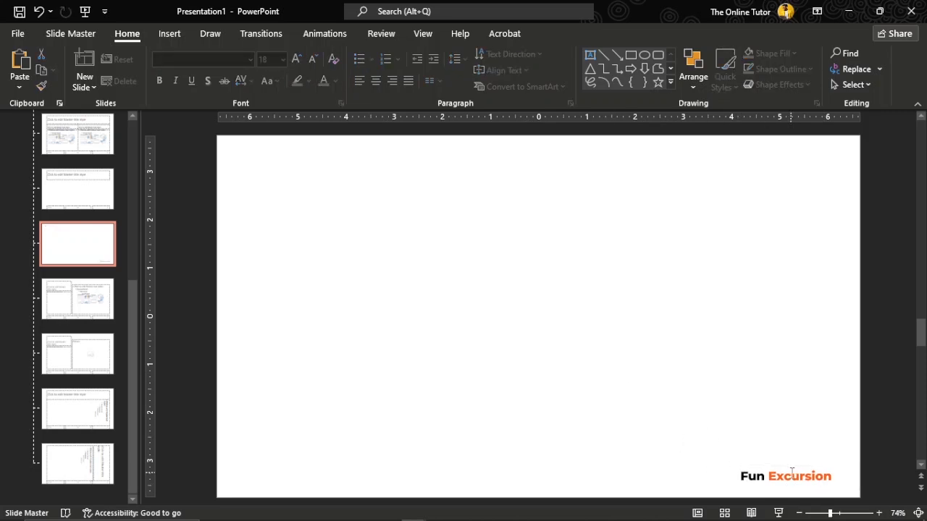
- Close Master View and insert two new slides with the Blank layout
click(86, 32)
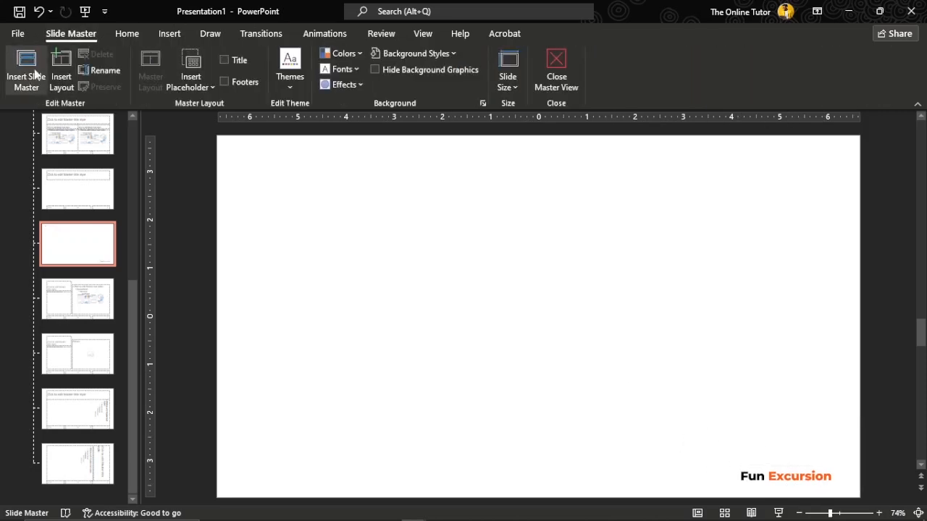
click(555, 62)
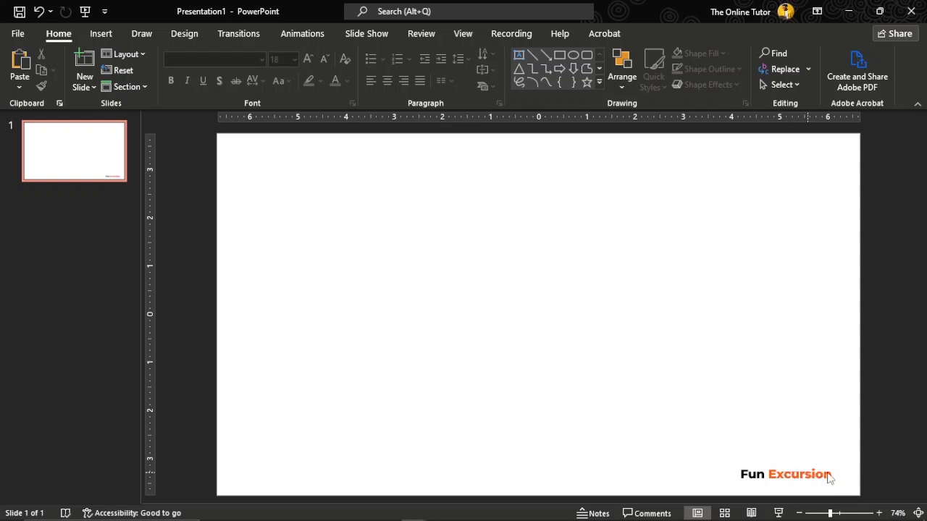
click(91, 92)
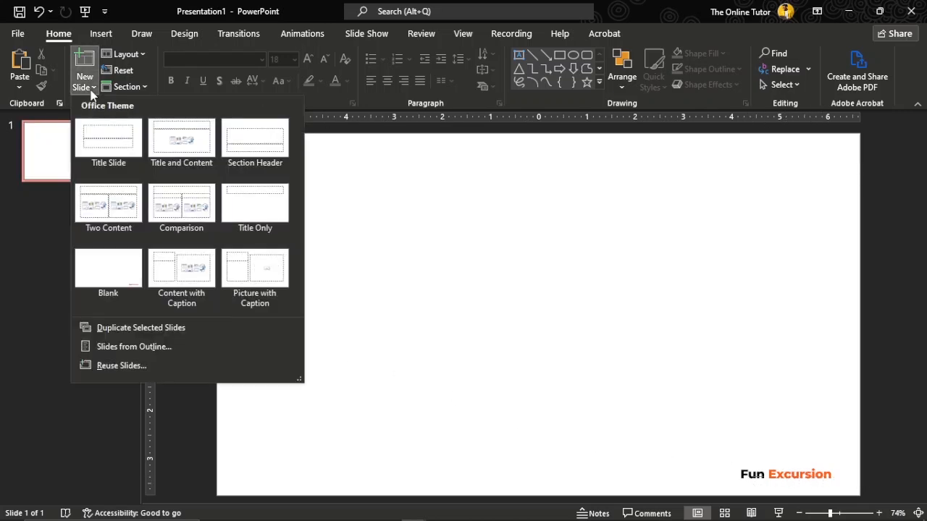
click(108, 268)
click(104, 165)
click(105, 222)
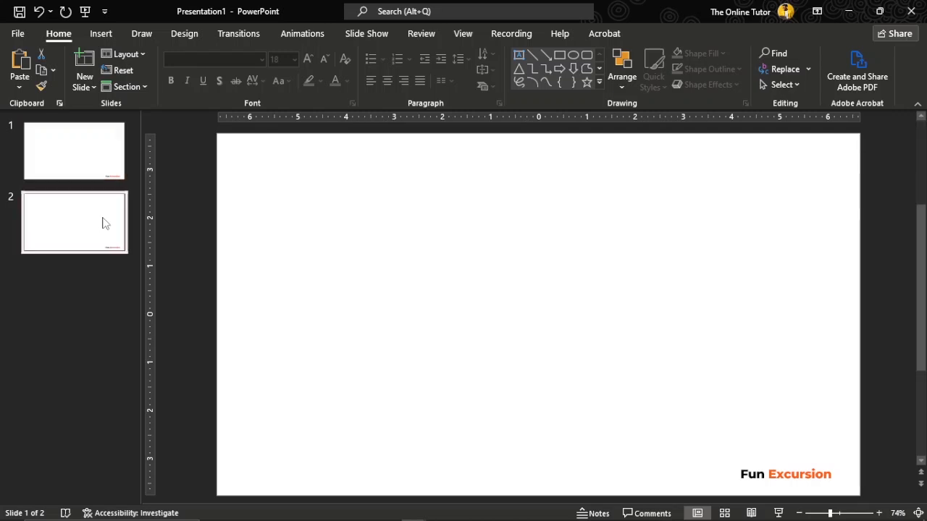
click(91, 90)
click(109, 265)
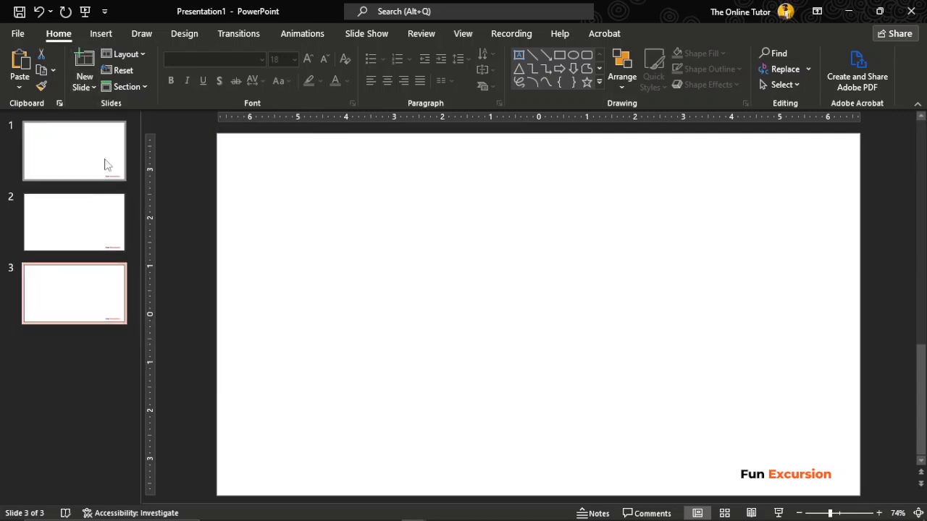